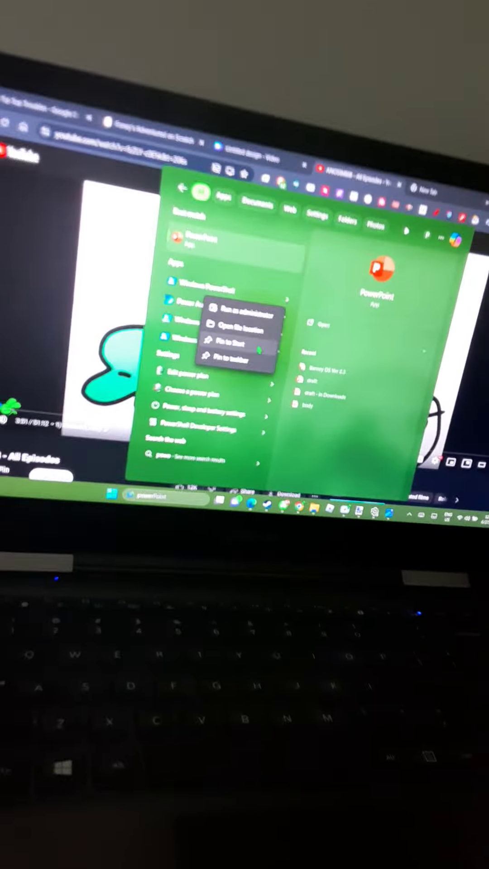
Dismiss the PowerPoint Start search results to bring back the YouTube browser page.
{"action": "left_click", "coordinate": [252, 329]}
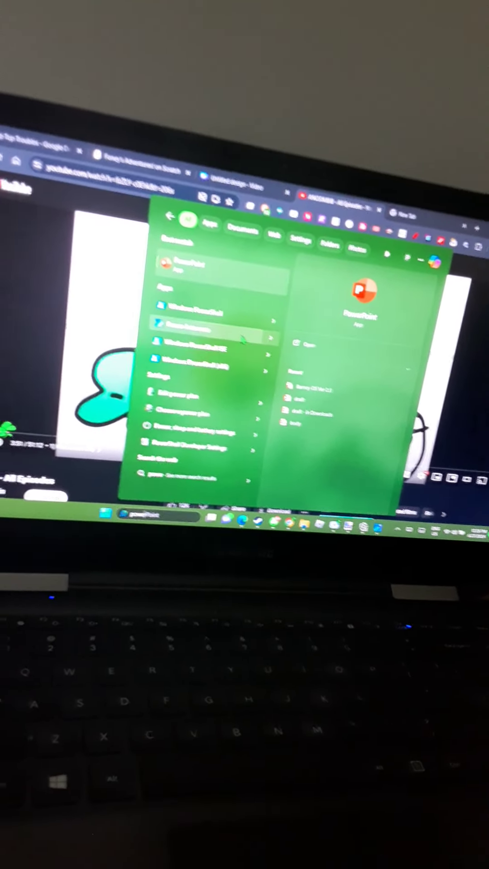